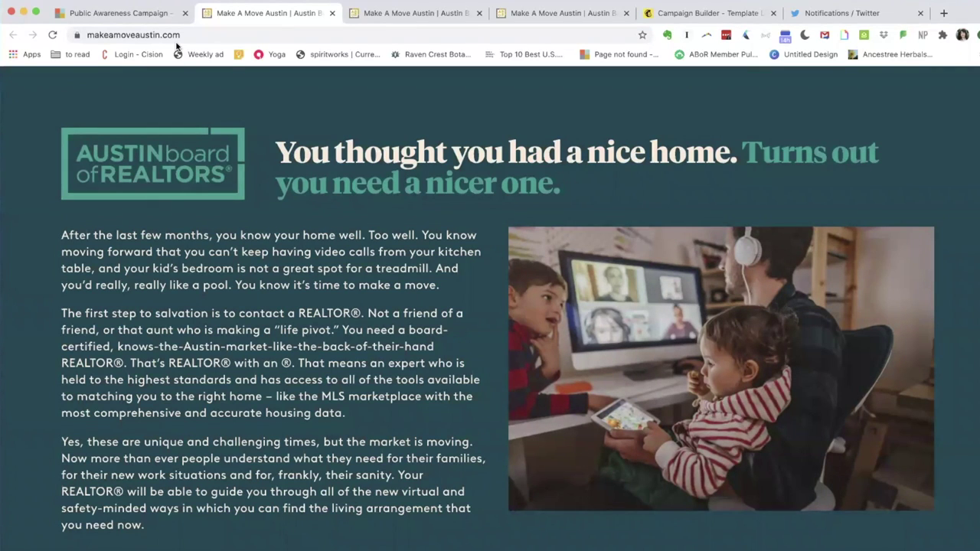
# Open the 'FAQs for Homebuyers' PDF from the sidebar of the Public Awareness Campaign page.
pyautogui.click(155, 15)
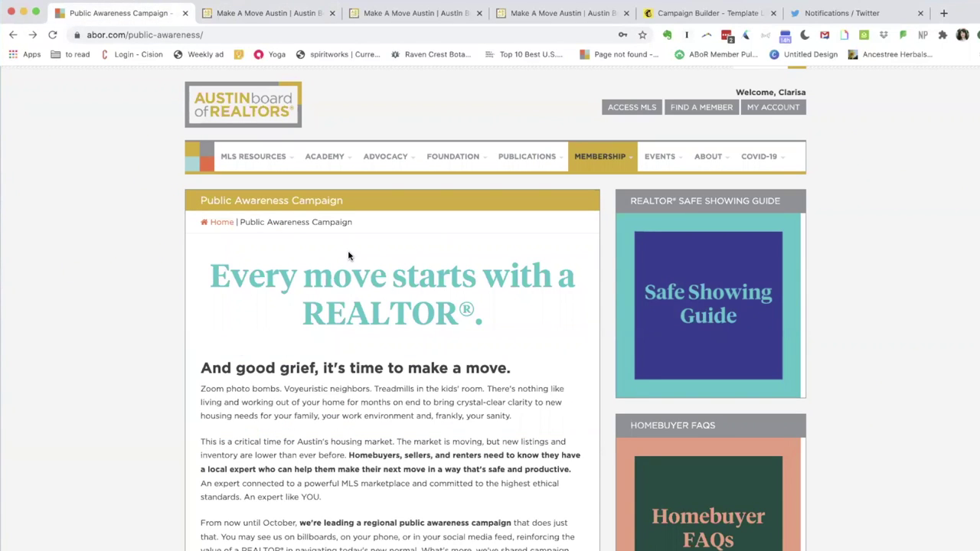
pyautogui.scroll(-3, 349, 256)
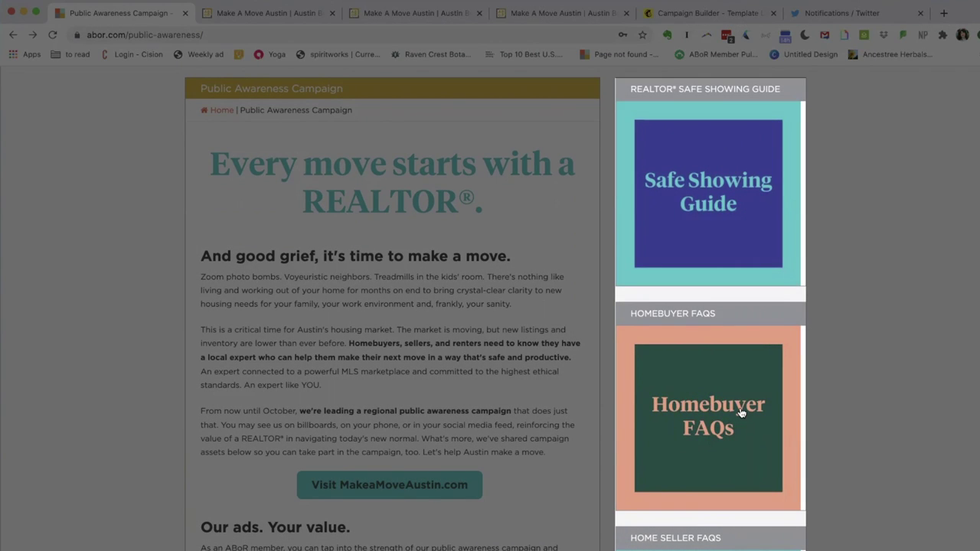
pyautogui.click(741, 413)
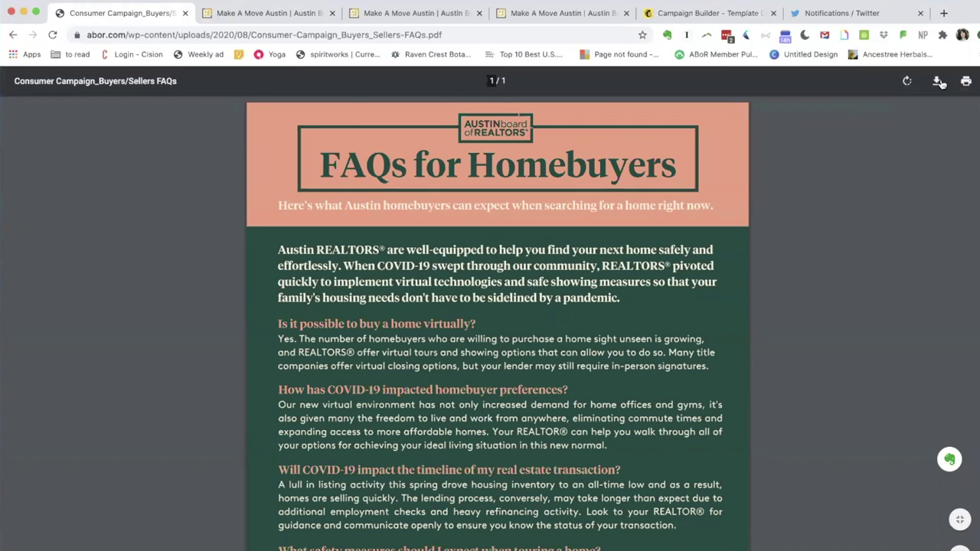
# Download the Homebuyer FAQs PDF to the Desktop and return to the makeamoveaustin.com tab.
pyautogui.click(939, 82)
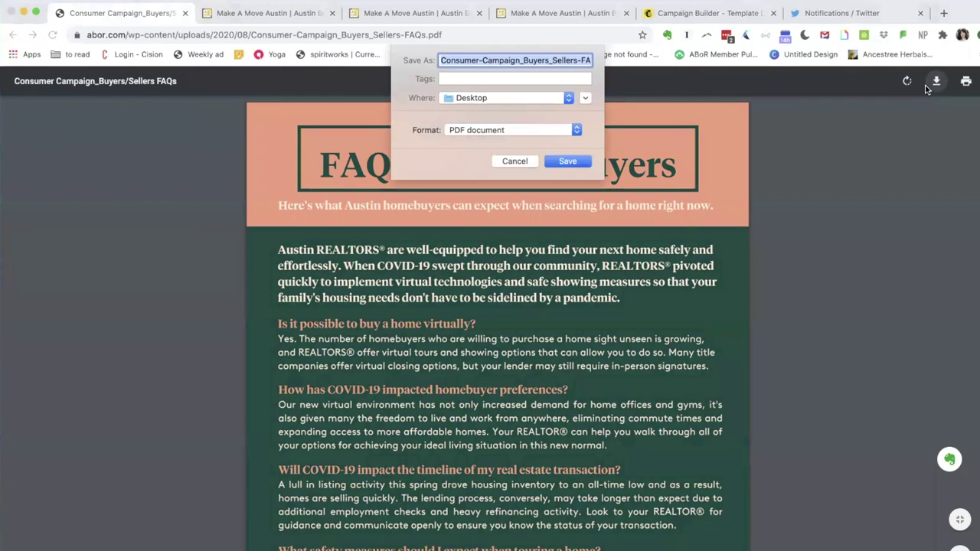
pyautogui.click(566, 162)
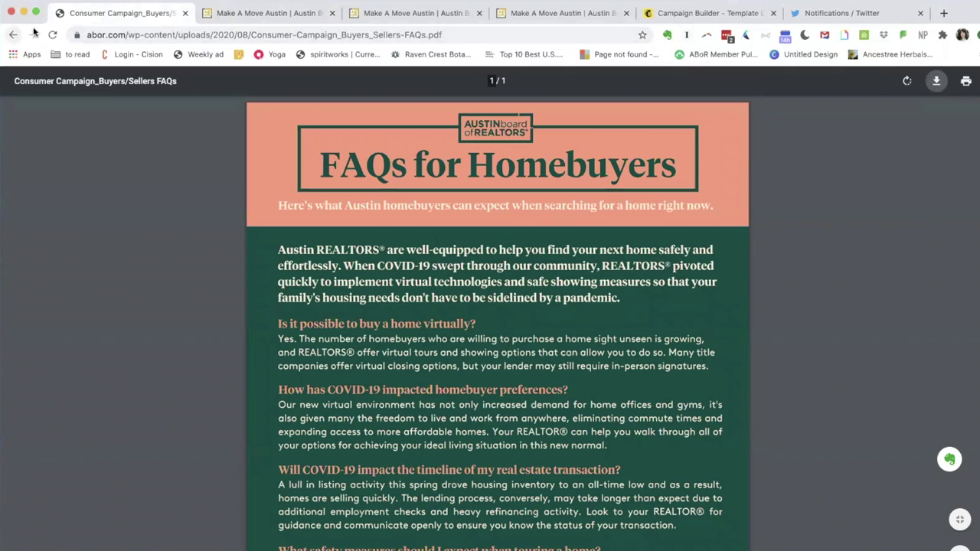
pyautogui.click(227, 11)
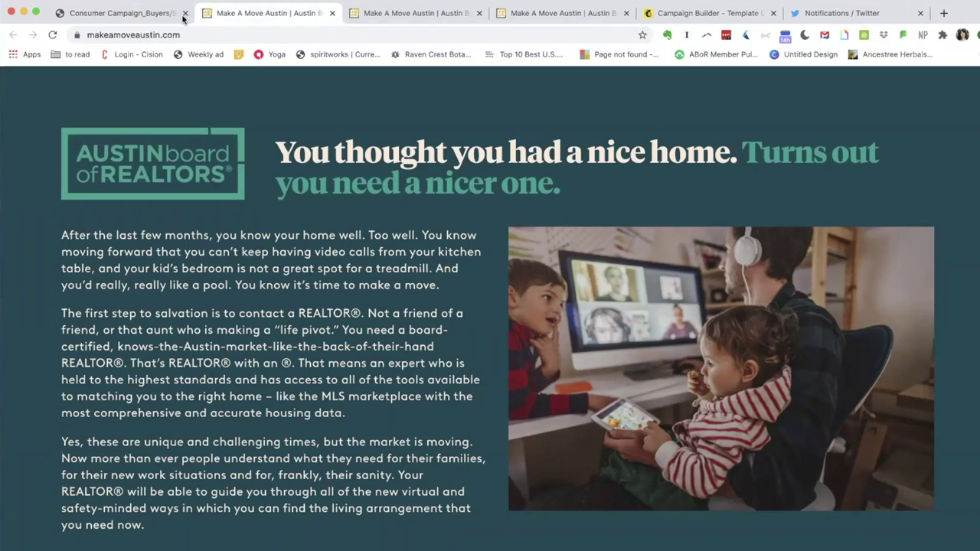
# Scroll down to the Social Media Images section and bring up the yellow closet ad's context menu.
pyautogui.scroll(-1, 360, 280)
pyautogui.scroll(-5, 360, 281)
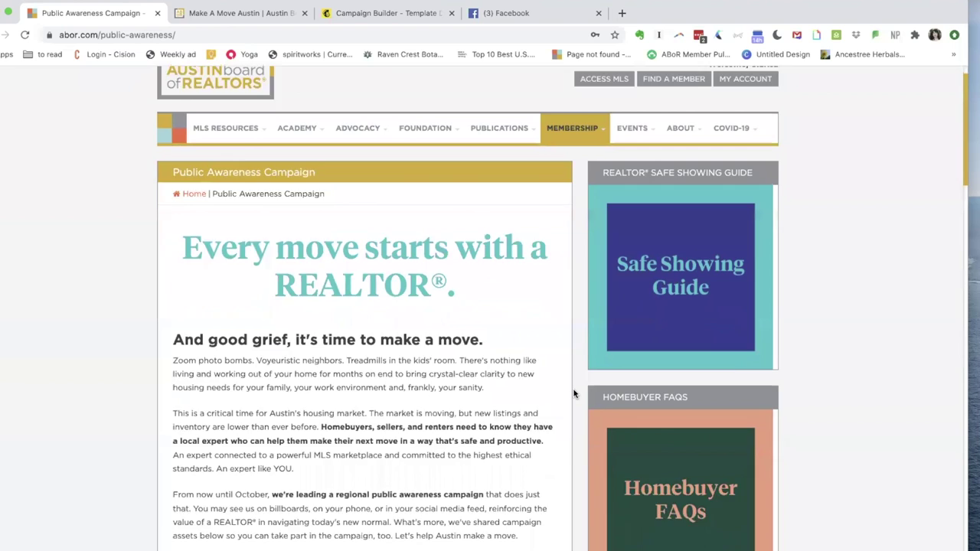
pyautogui.scroll(-5, 574, 394)
pyautogui.scroll(-6, 573, 394)
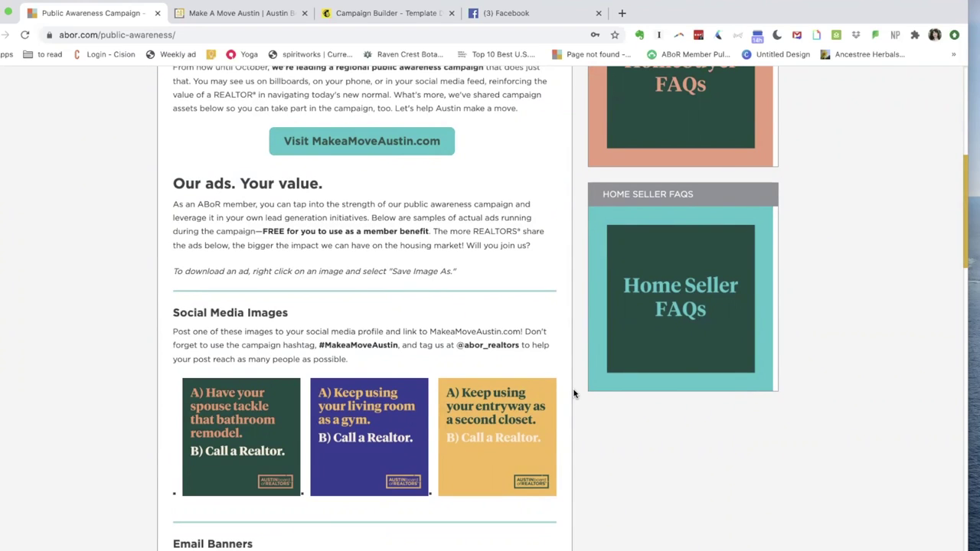
pyautogui.rightClick(494, 410)
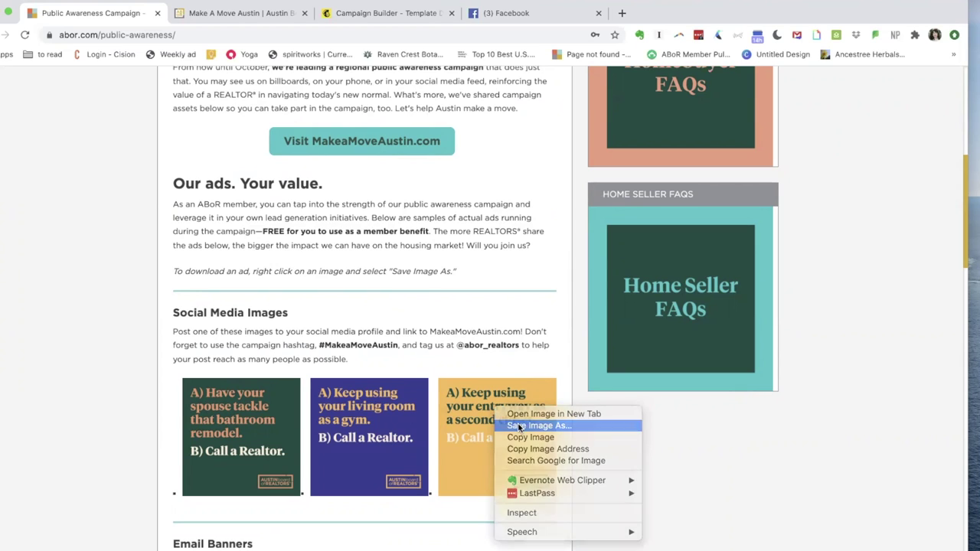
# Save the yellow second-closet ad to the Desktop and attach it to a new Facebook post.
pyautogui.click(517, 425)
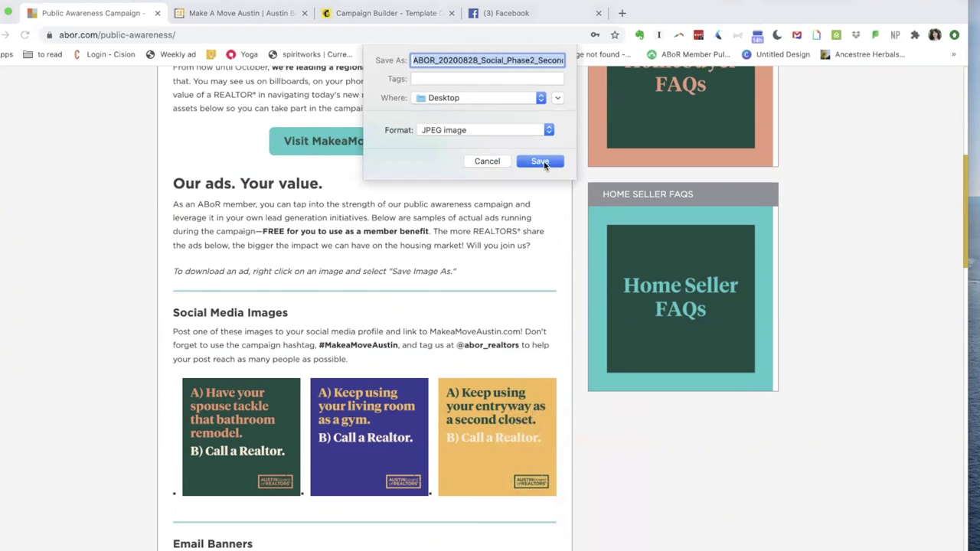
pyautogui.click(540, 161)
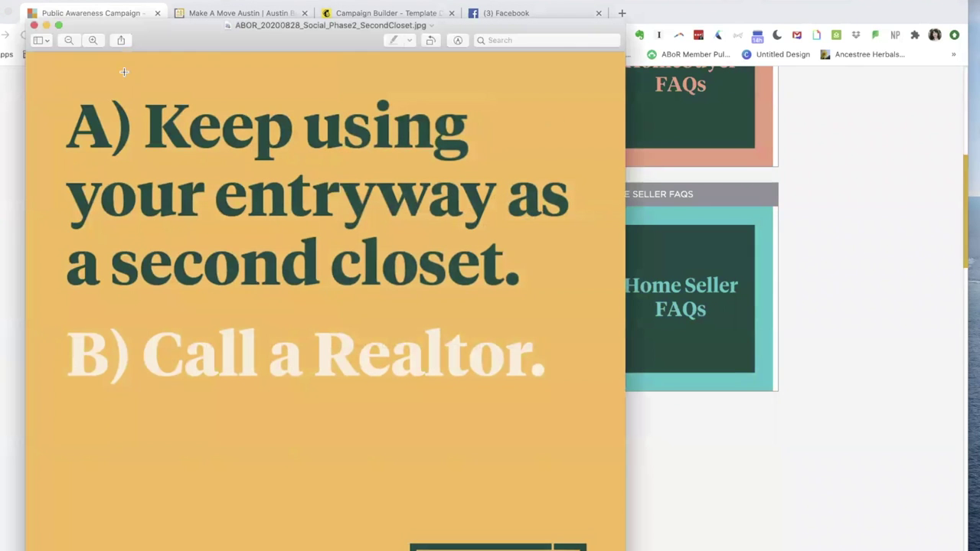
pyautogui.click(34, 26)
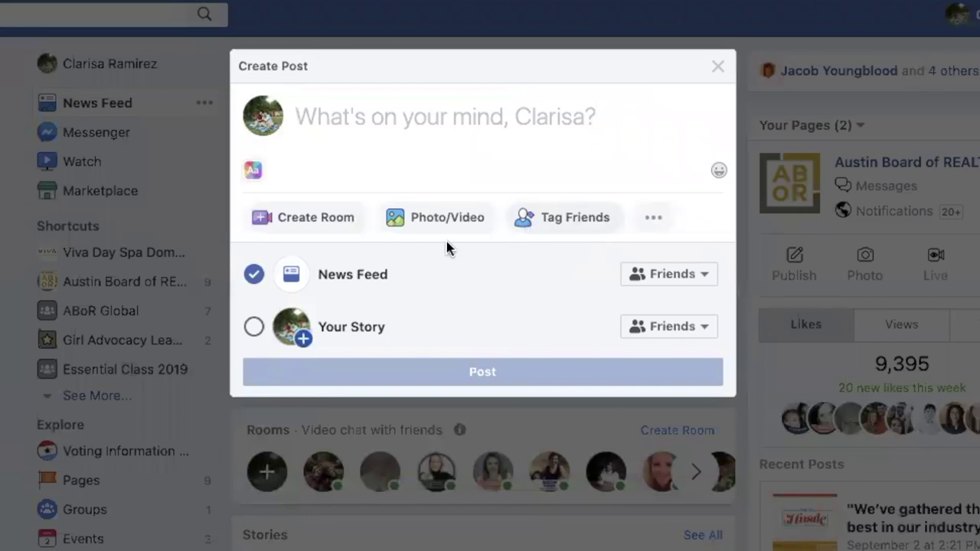
pyautogui.click(445, 205)
pyautogui.doubleClick(361, 33)
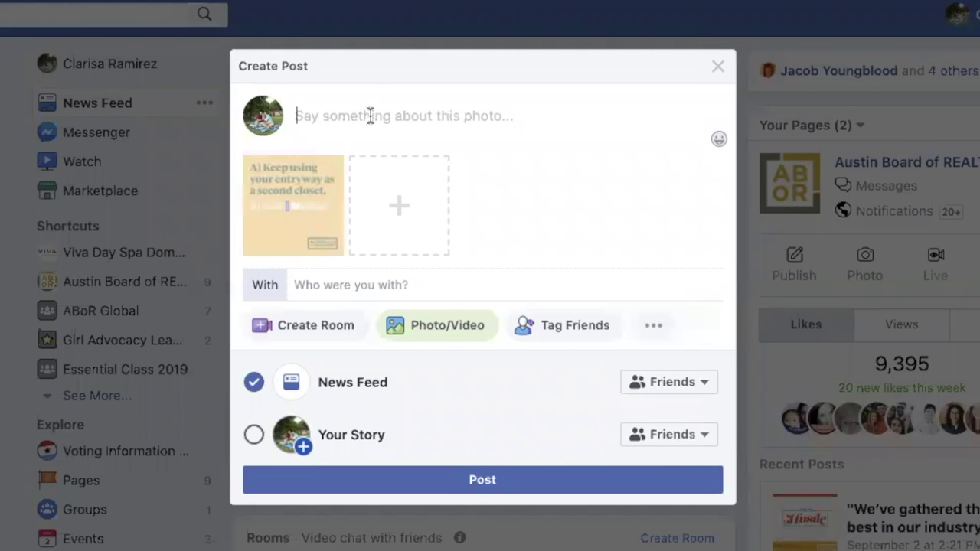
pyautogui.write('#Make')
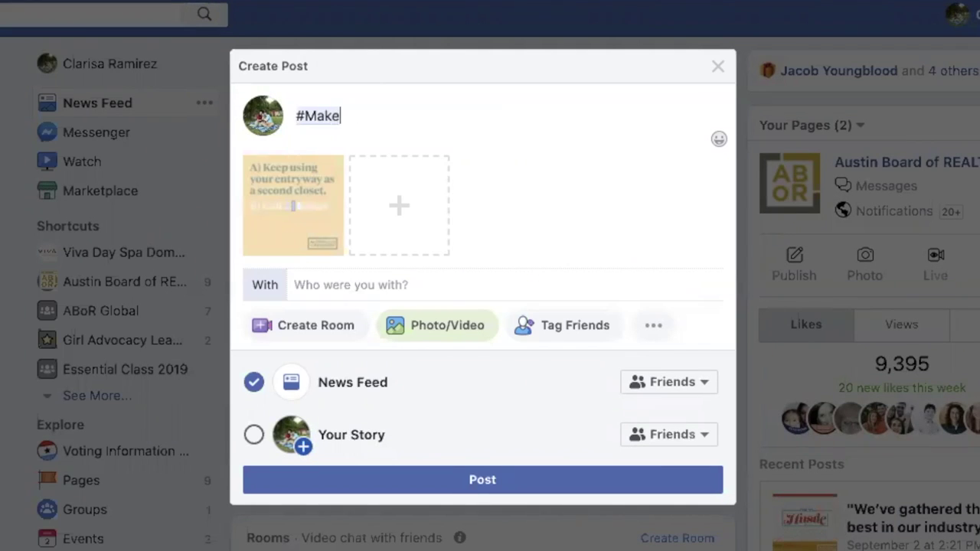
pyautogui.write('AMoveAustin')
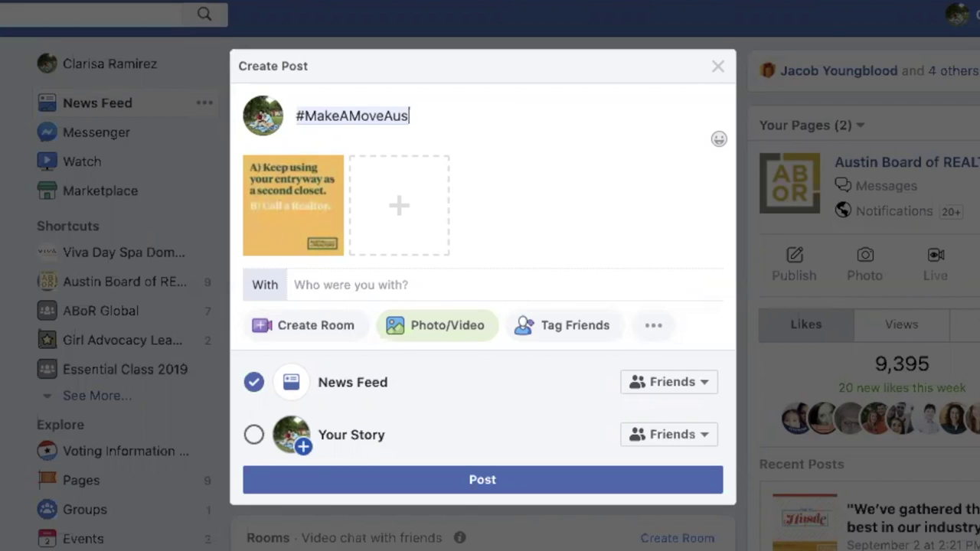
pyautogui.press('Left')
pyautogui.press('Left')
pyautogui.press('Left')
pyautogui.press('Left')
pyautogui.press('Left')
pyautogui.press('Left')
pyautogui.press('Left')
pyautogui.press('Left')
pyautogui.press('Left')
pyautogui.press('Left')
pyautogui.press('Left')
pyautogui.press('Left')
pyautogui.press('Left')
pyautogui.press('Left')
pyautogui.press('Left')
pyautogui.press('Left')
pyautogui.write("I'm an @Austin Board ")
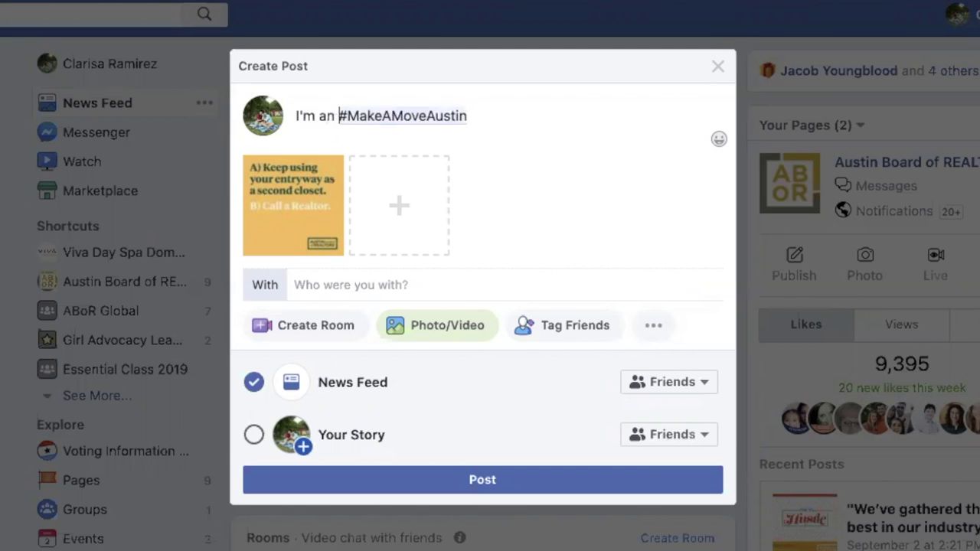
pyautogui.write('Re')
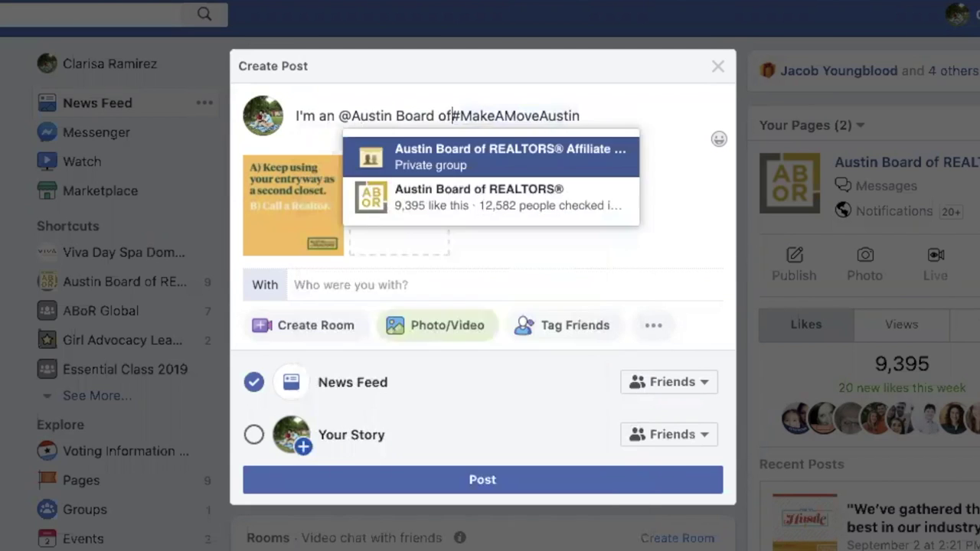
pyautogui.click(562, 201)
pyautogui.write("member and I'm ready help you make a move")
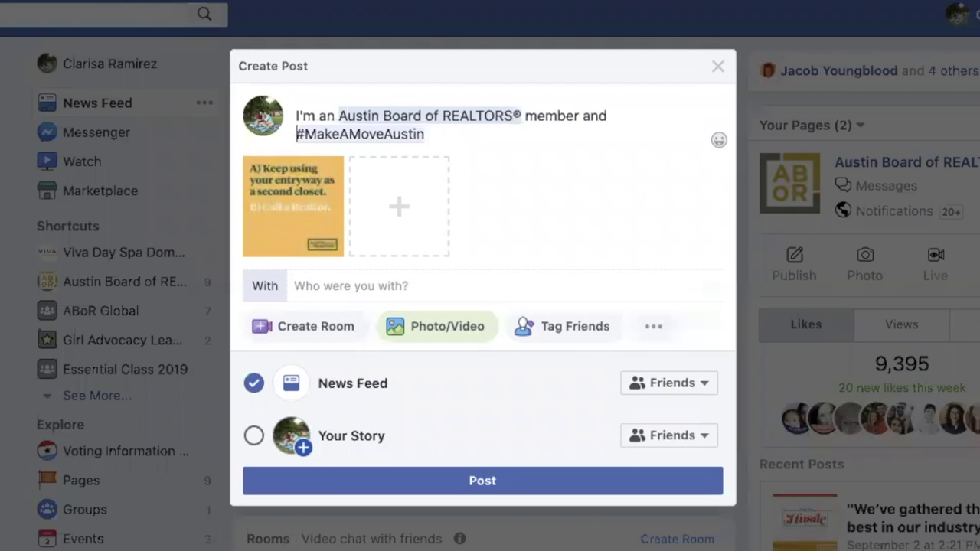
pyautogui.write('. Contact me toda')
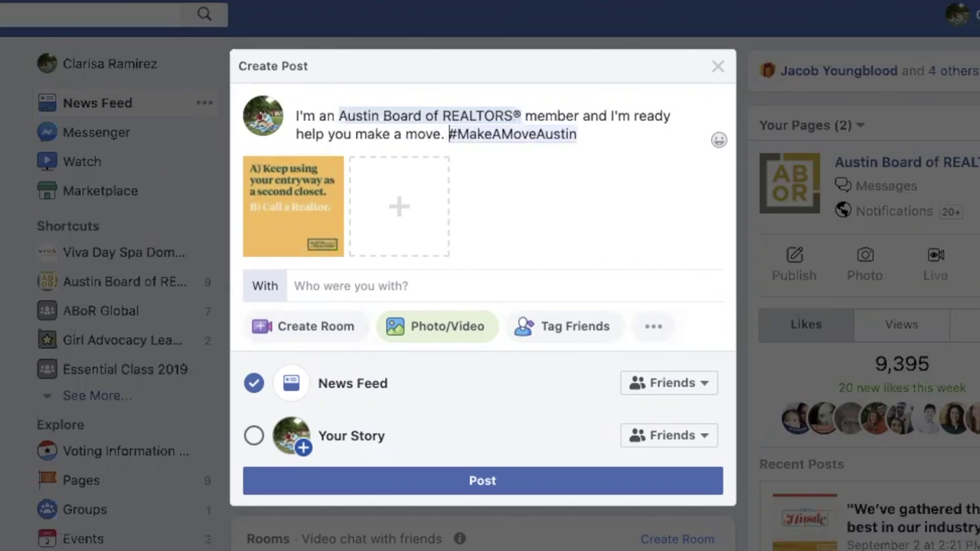
pyautogui.write('y!')
pyautogui.press('Return')
pyautogui.click(556, 506)
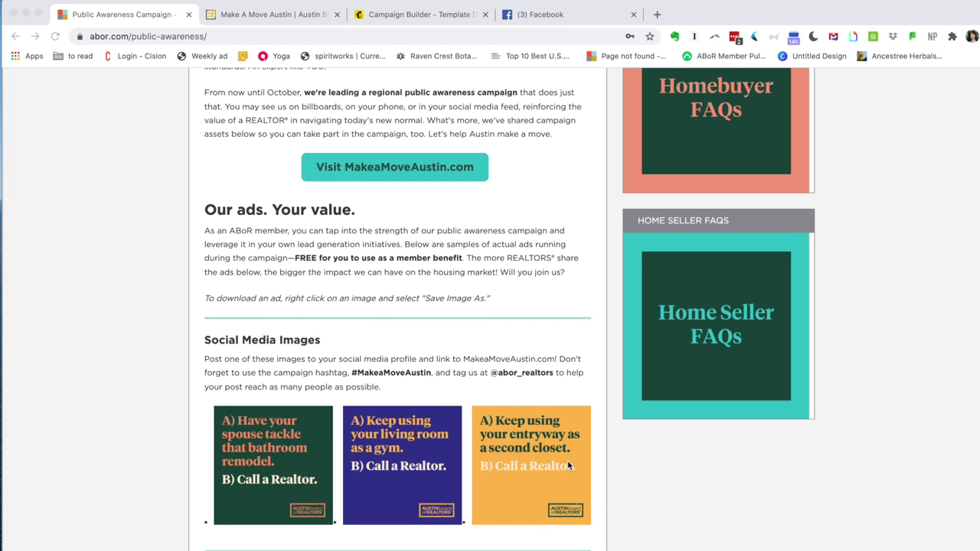
pyautogui.scroll(-4, 568, 463)
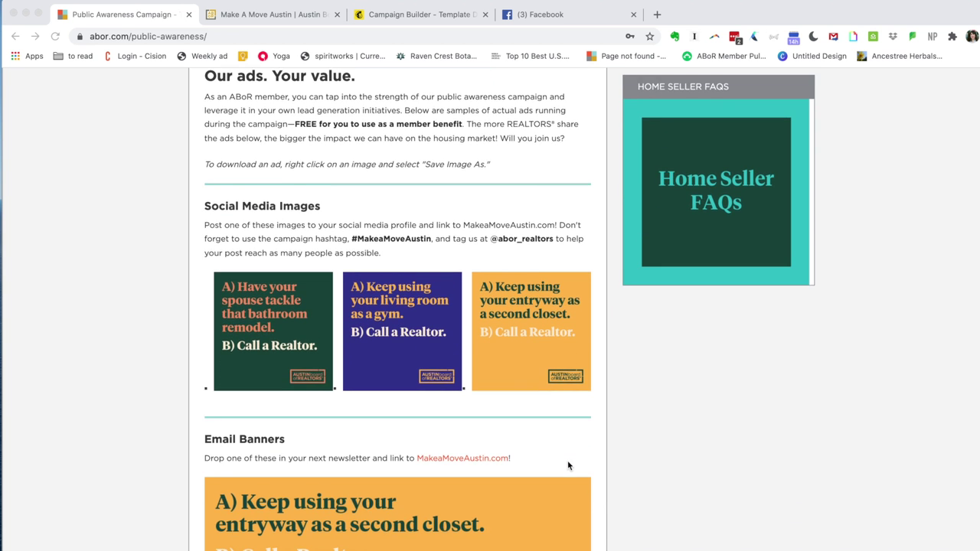
# Save the green banner to the Desktop as ABR_20200828_Ad_PR_Austin360_816x300_BathroomRemodel.jpg.
pyautogui.scroll(-3, 568, 465)
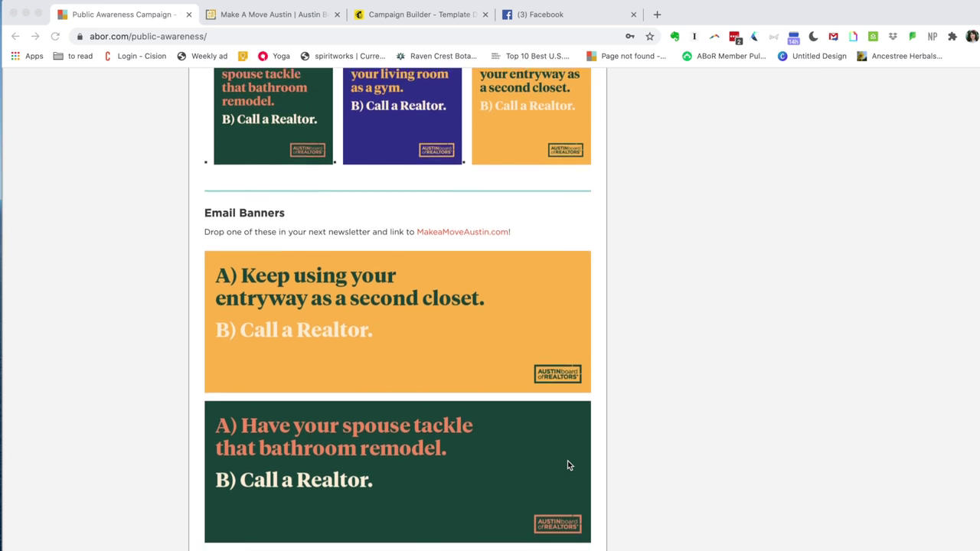
pyautogui.scroll(-1, 568, 464)
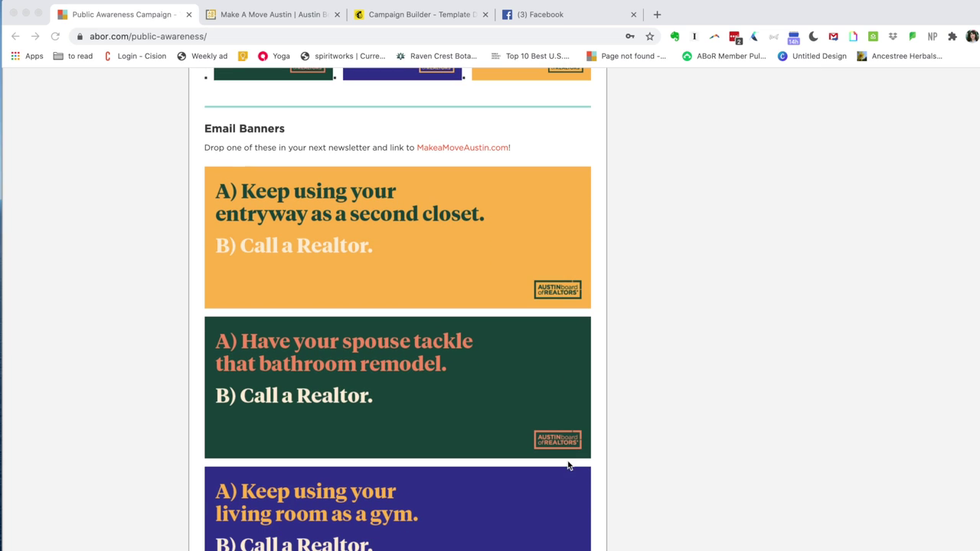
pyautogui.rightClick(507, 391)
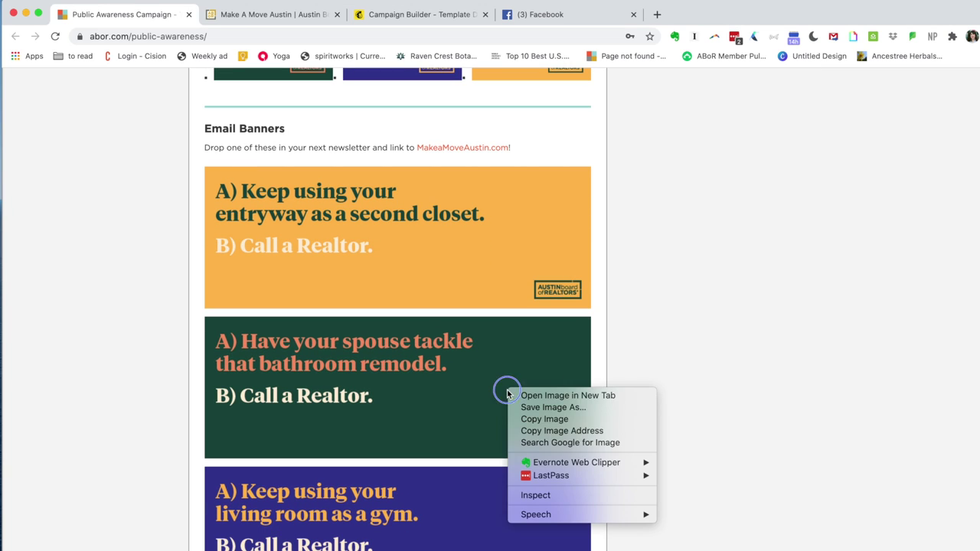
pyautogui.click(537, 406)
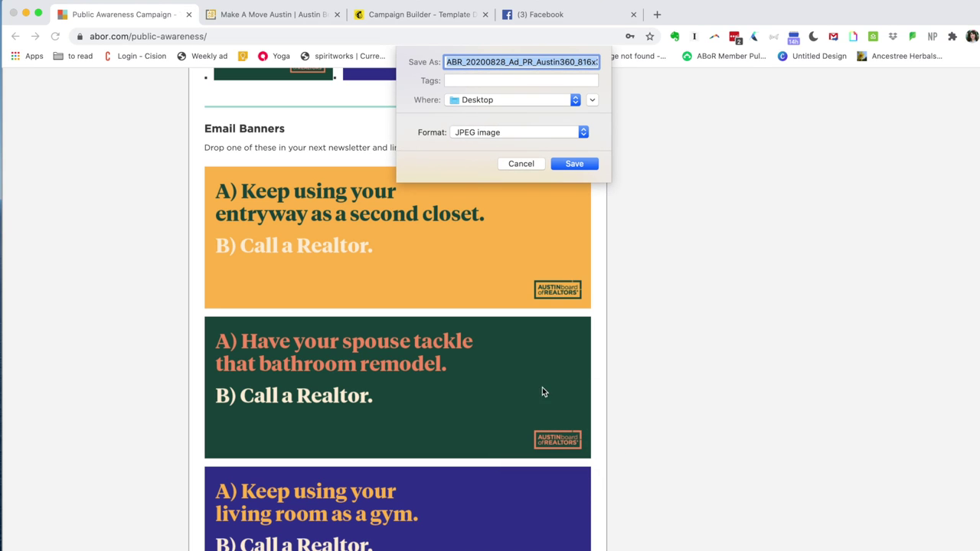
pyautogui.click(585, 166)
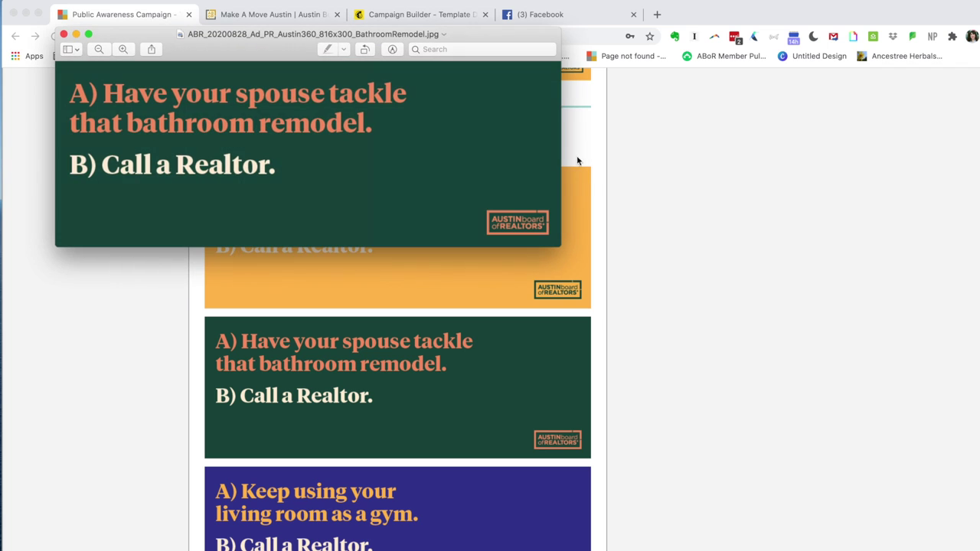
pyautogui.click(64, 33)
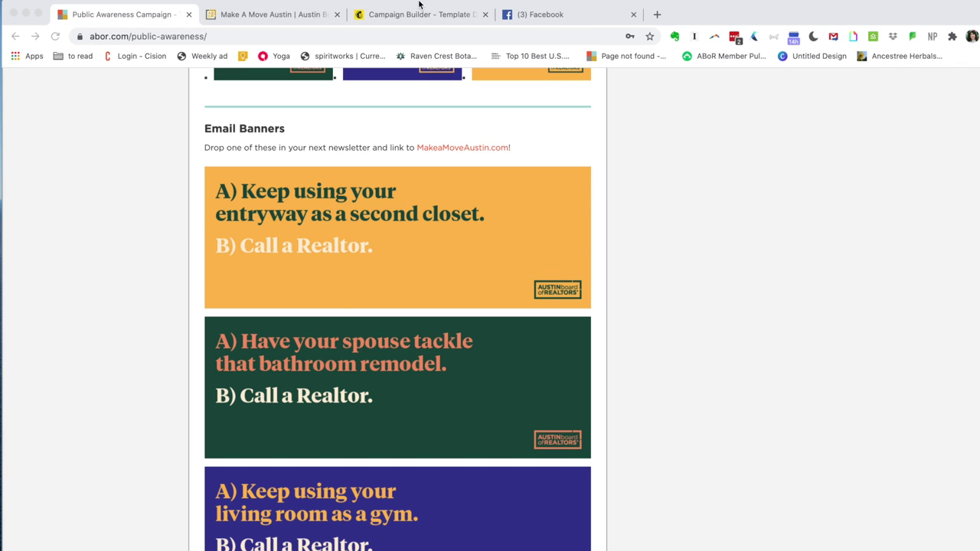
pyautogui.click(423, 16)
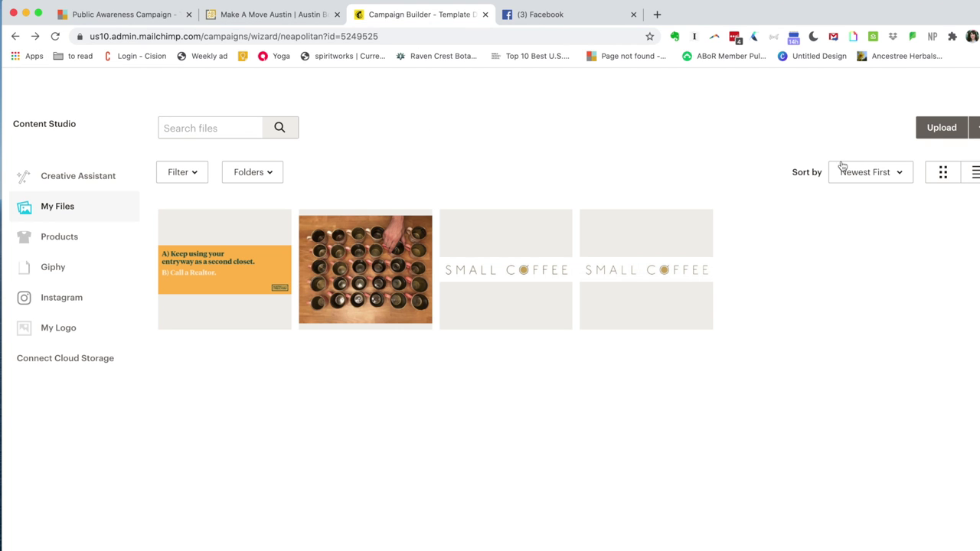
# Upload ABR_20200828_Ad_PR_Austin360_816x300_BathroomRemodel.jpg from the Desktop into Content Studio's My Files.
pyautogui.click(930, 127)
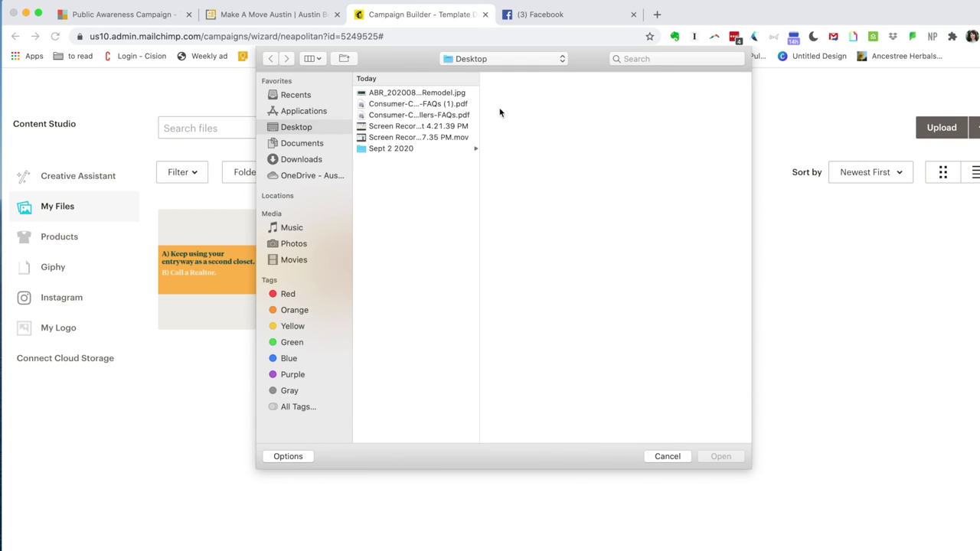
pyautogui.doubleClick(406, 91)
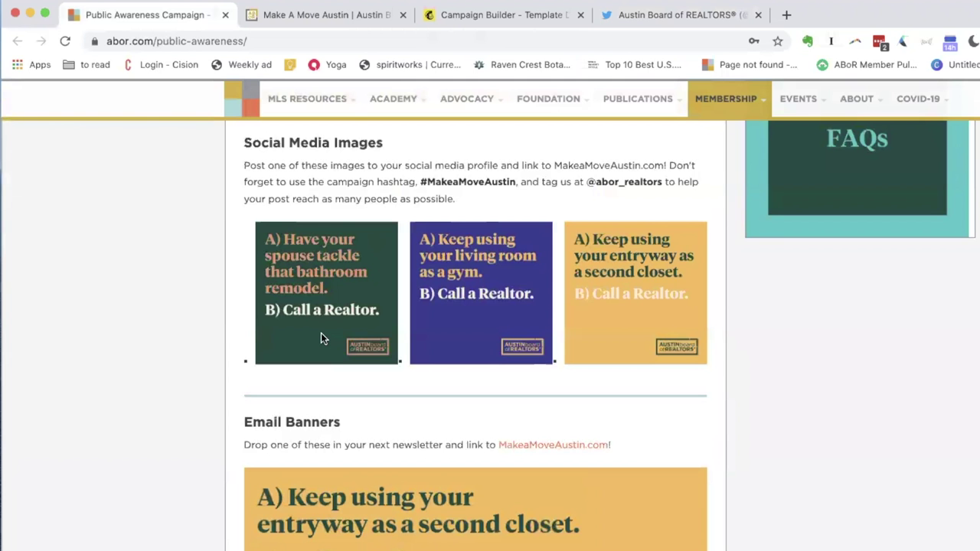
# Save the teal 'garden hose is not a pool' Twitter cover to the Desktop as PNG '2-2 (1)'.
pyautogui.scroll(-5, 322, 338)
pyautogui.scroll(-6, 322, 338)
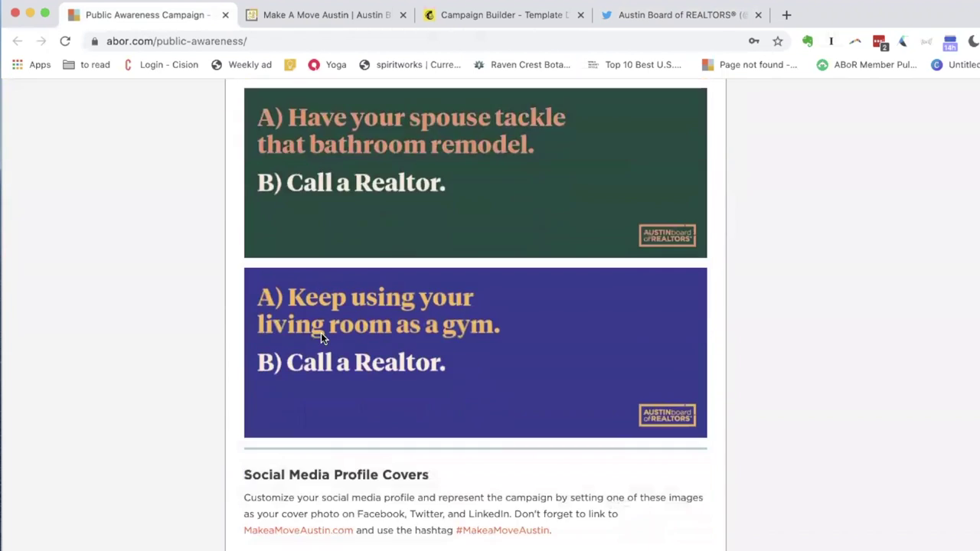
pyautogui.scroll(-1, 321, 338)
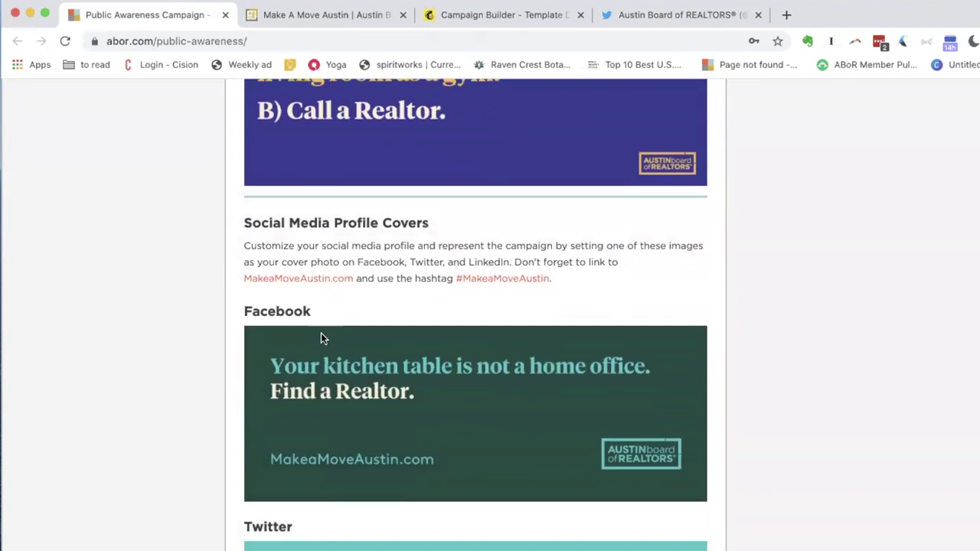
pyautogui.scroll(-1, 321, 339)
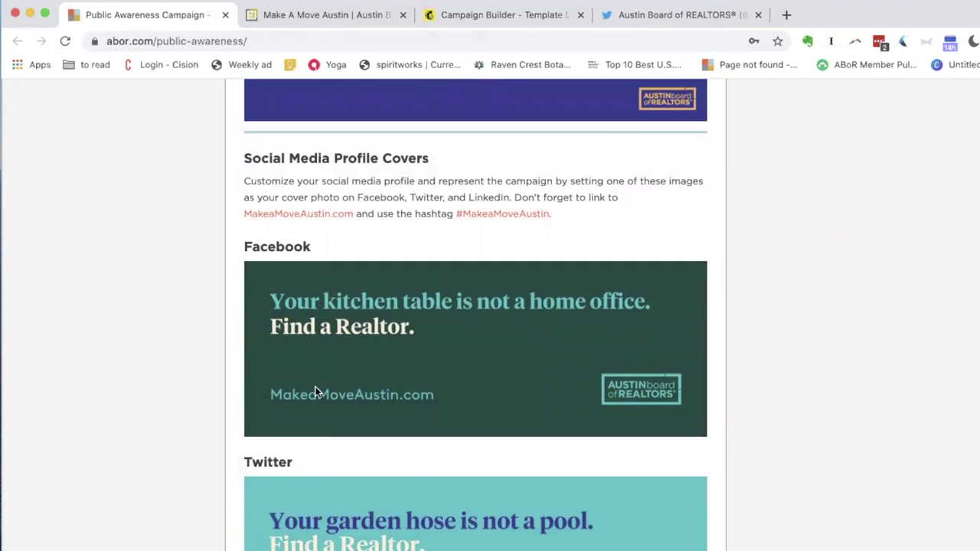
pyautogui.scroll(-3, 317, 389)
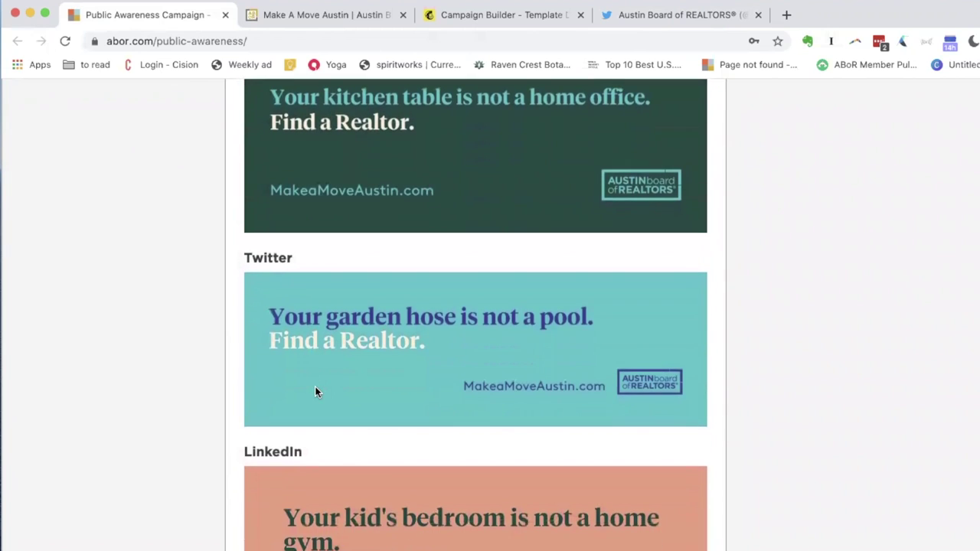
pyautogui.rightClick(376, 359)
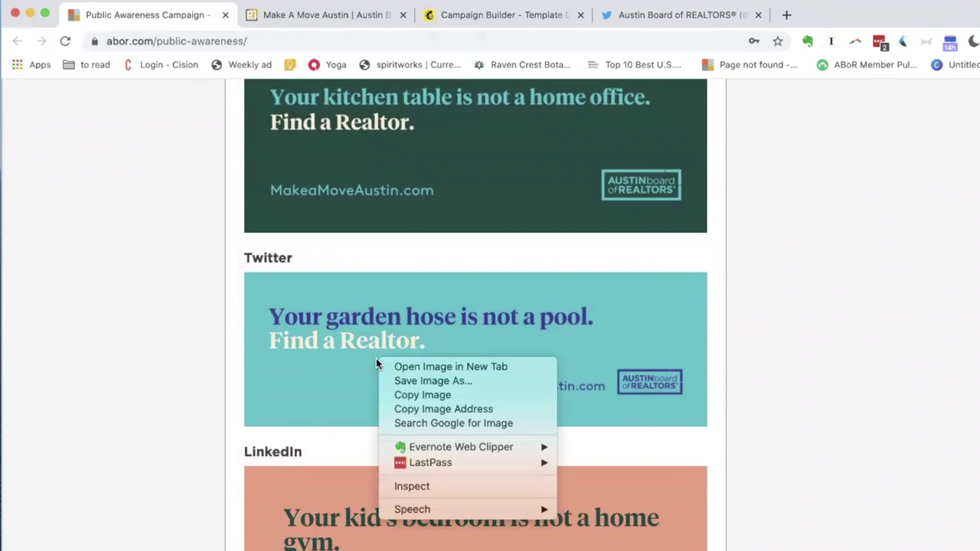
pyautogui.click(459, 387)
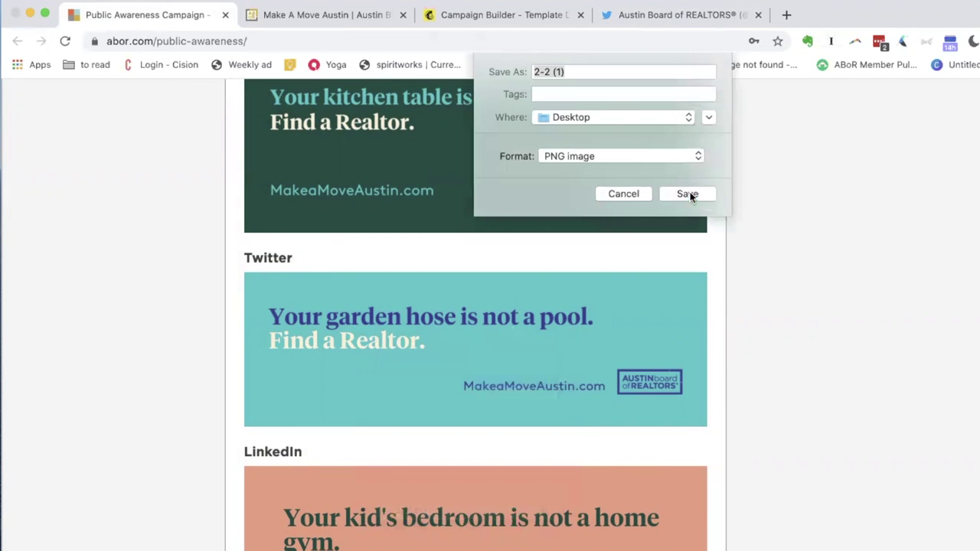
pyautogui.click(678, 193)
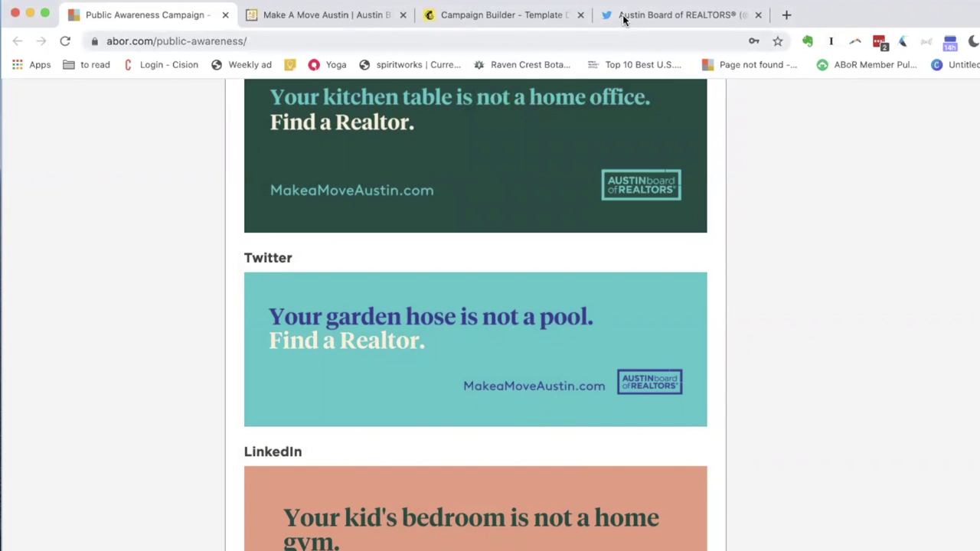
pyautogui.click(624, 19)
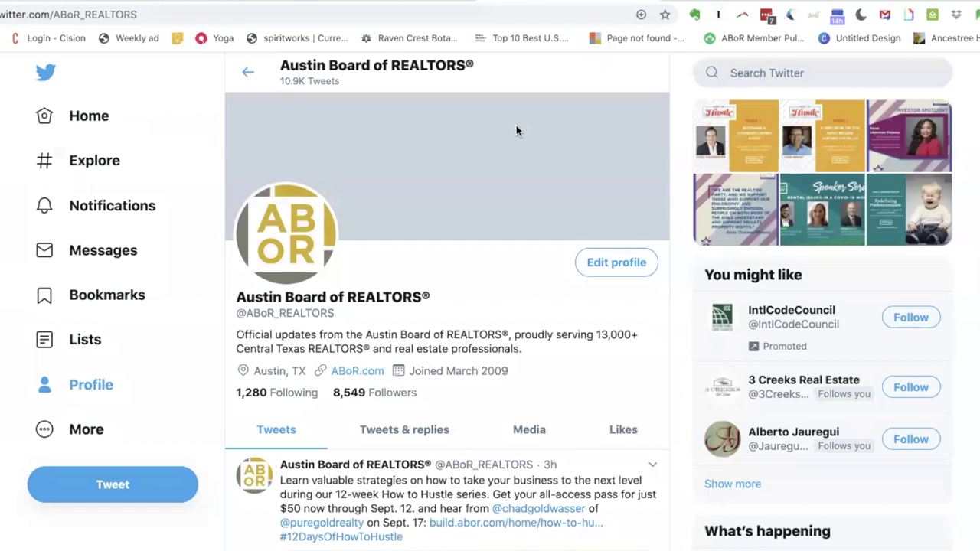
# Set 2-2.png as the Twitter header image in Edit profile and save the profile.
pyautogui.click(594, 263)
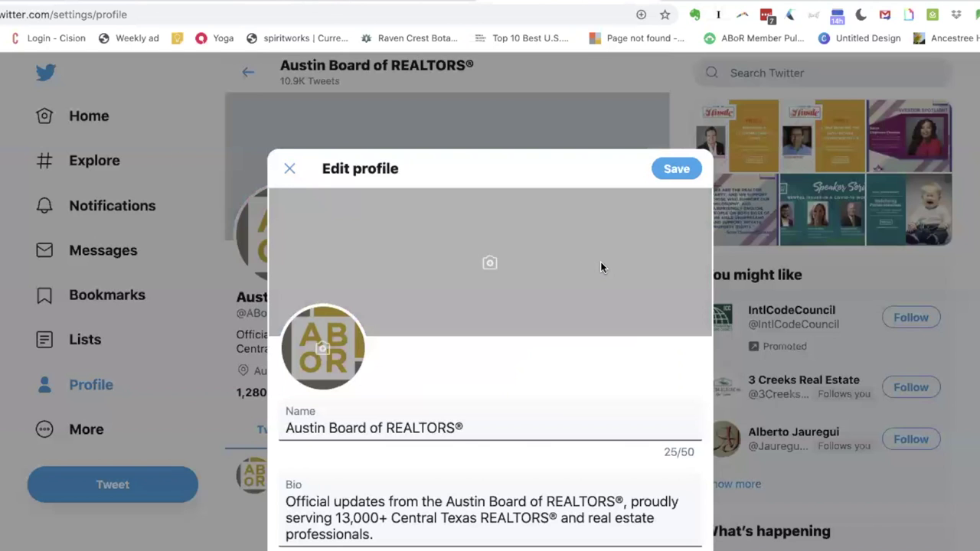
pyautogui.click(490, 266)
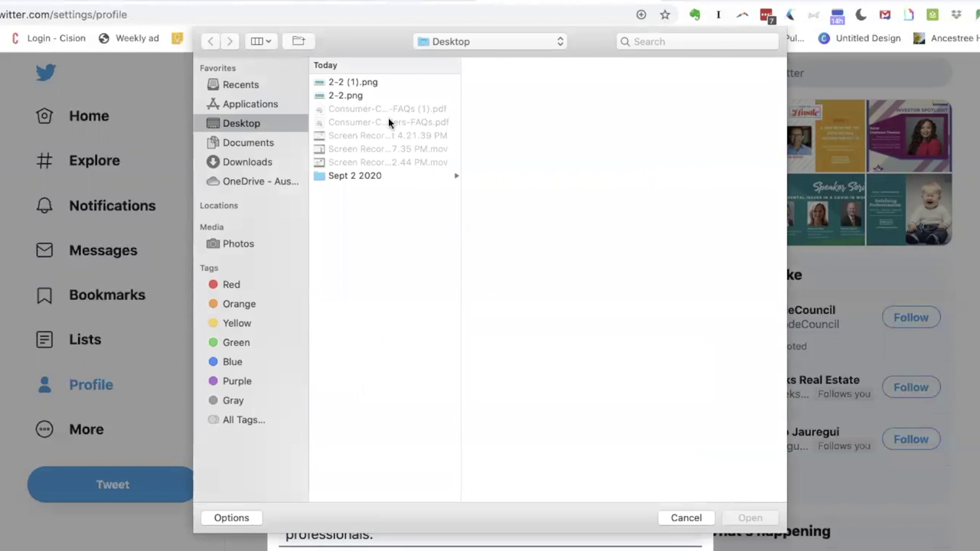
pyautogui.doubleClick(353, 93)
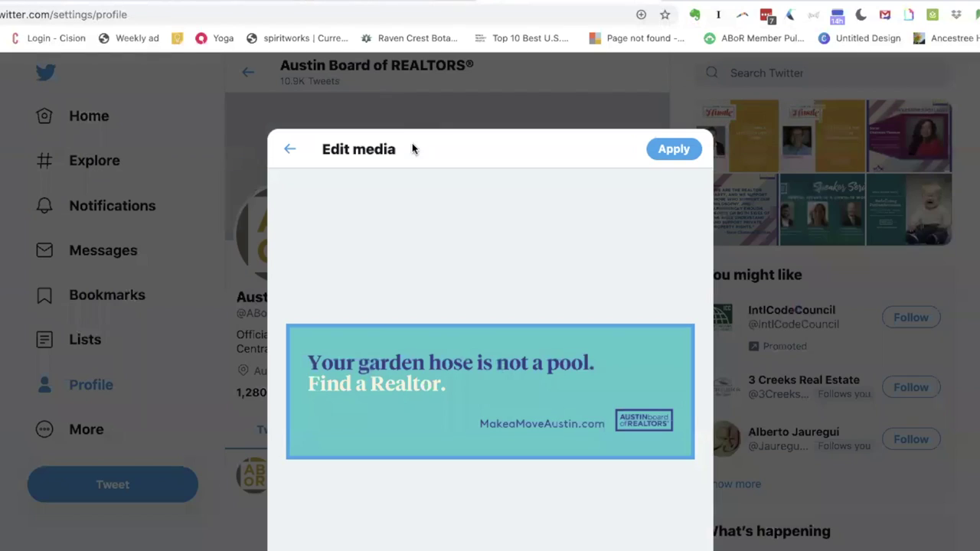
pyautogui.click(674, 149)
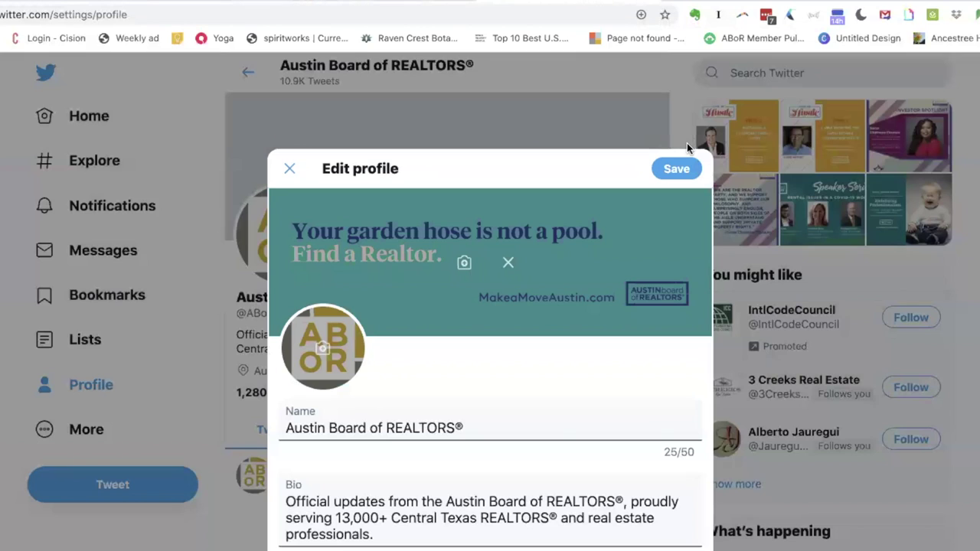
pyautogui.click(666, 169)
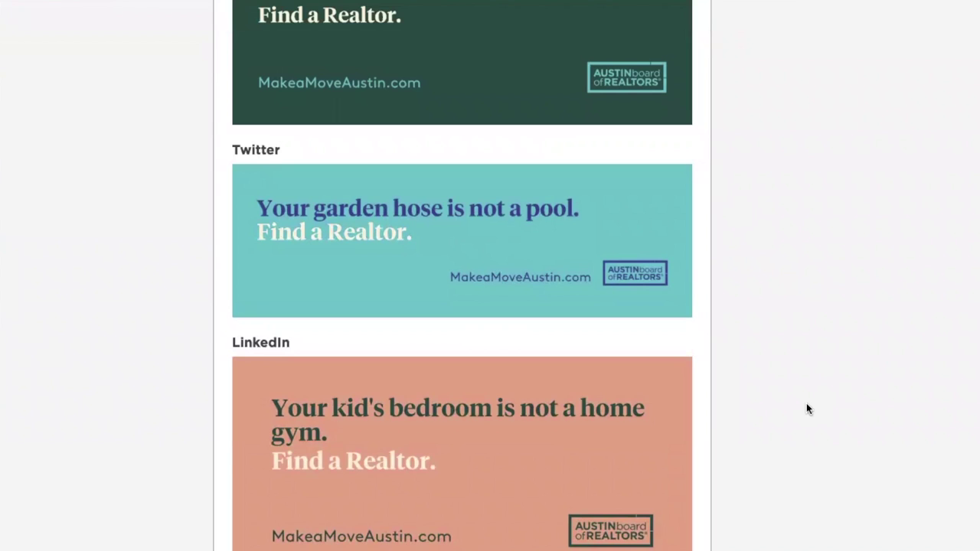
# Open the first Profile Photo Frame, the coral 'Let's Make a Move, Austin' frame, on Facebook.
pyautogui.scroll(-4, 806, 409)
pyautogui.scroll(-2, 807, 406)
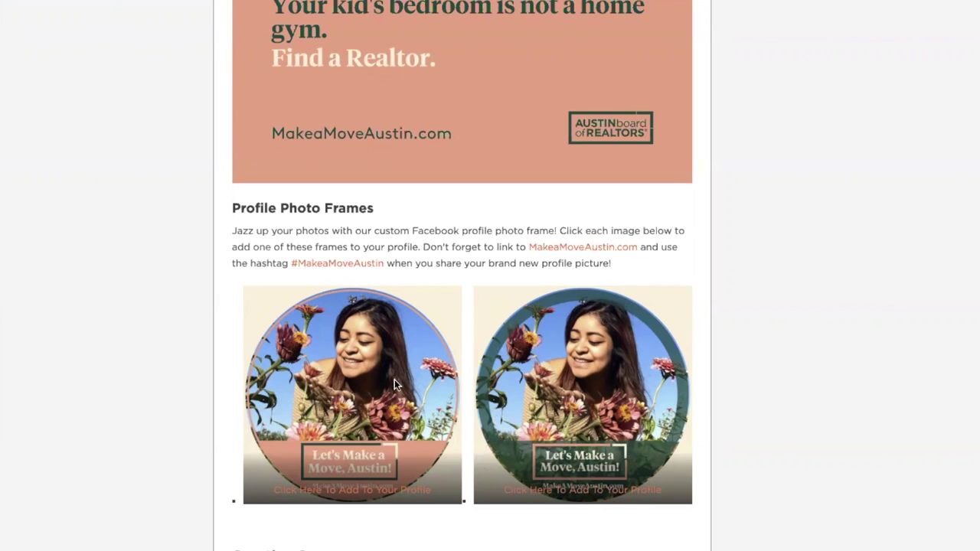
pyautogui.click(352, 490)
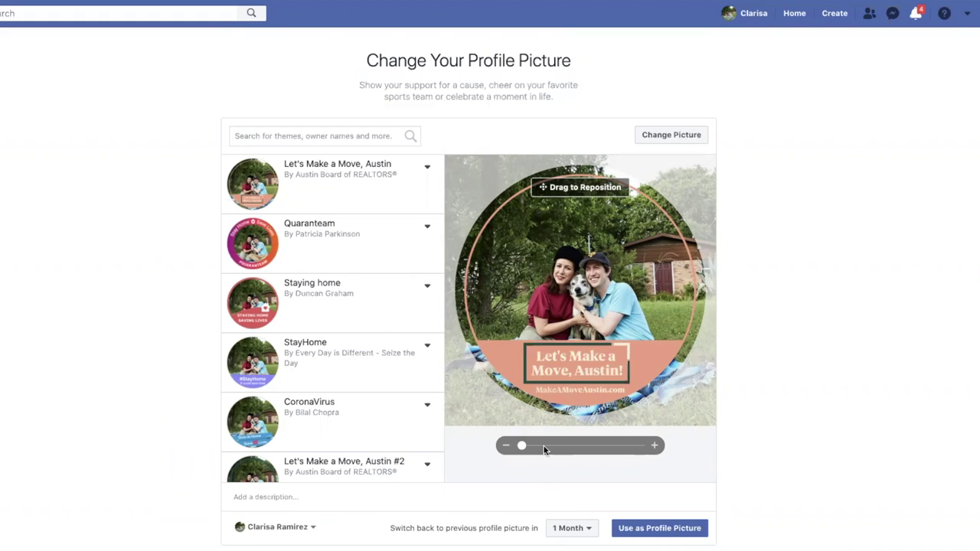
# Enlarge the couple's photo slightly inside the coral frame, leaving the switch-back period at 1 Month.
pyautogui.moveTo(523, 446); pyautogui.dragTo(572, 446)
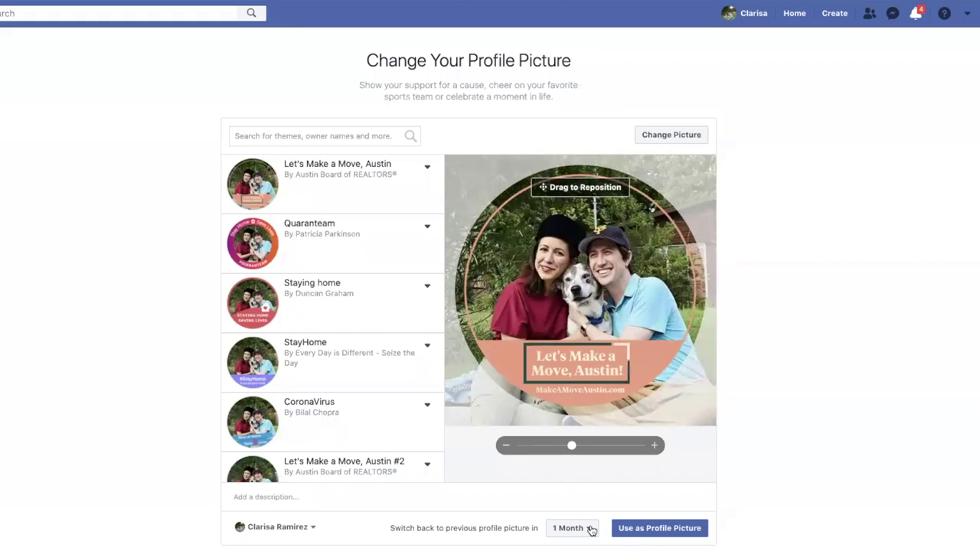
pyautogui.click(591, 529)
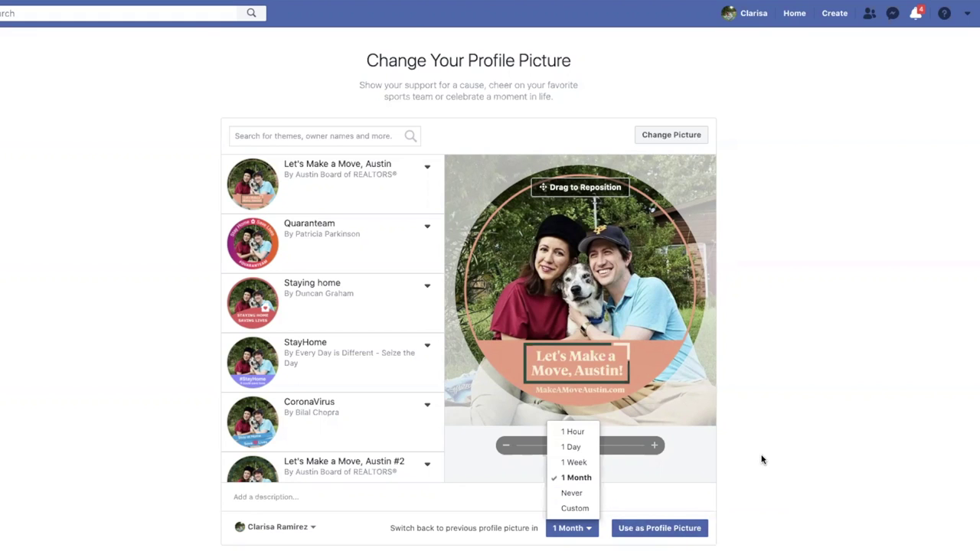
pyautogui.click(802, 217)
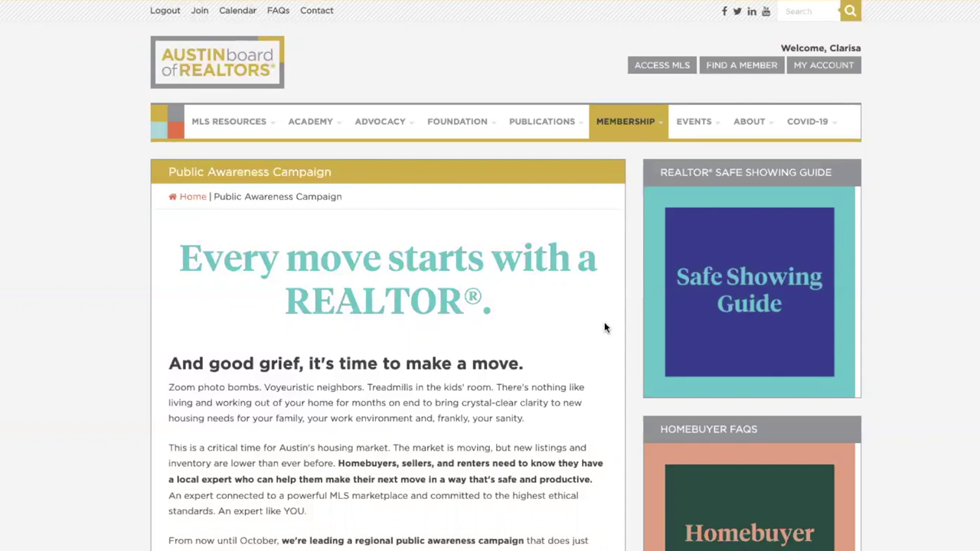